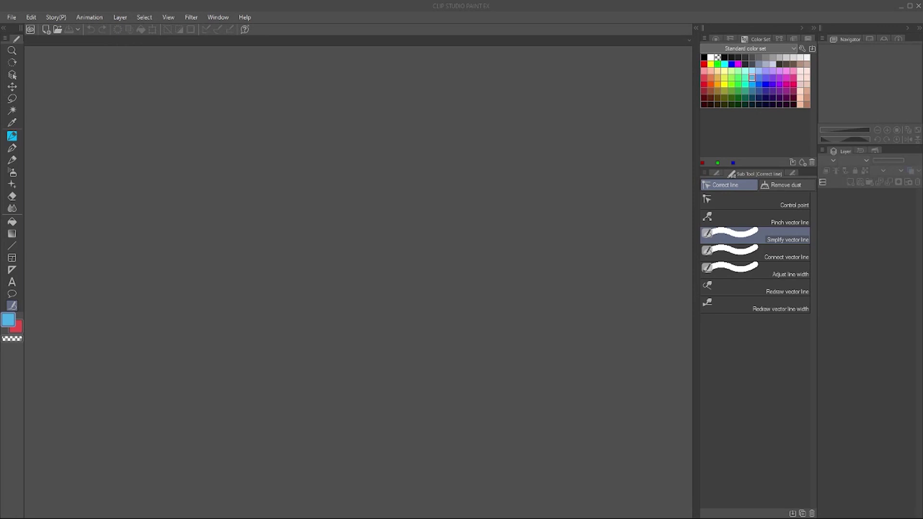
# Step: Start a new canvas from the File menu with Illustration as the use of work
pyautogui.click(17, 18)
pyautogui.click(33, 28)
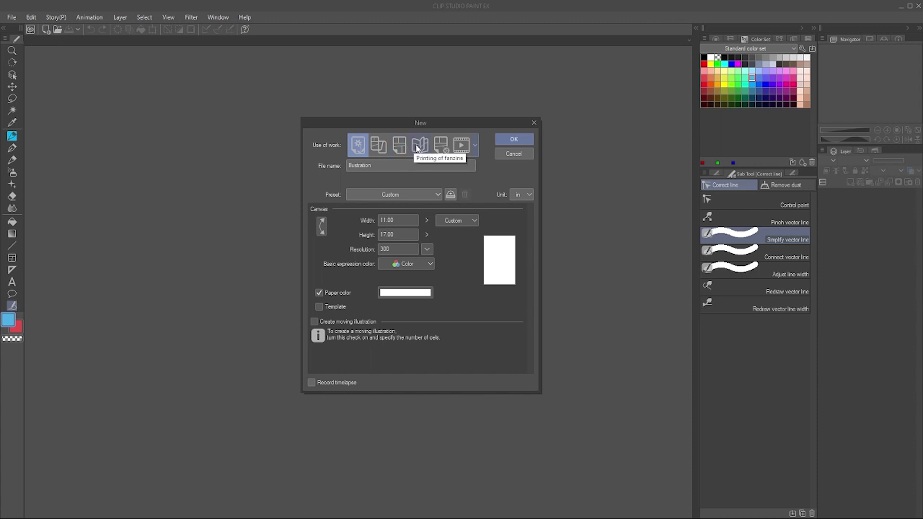
pyautogui.click(358, 149)
# Step: Browse the size presets, keep Custom, and create the 11 x 17 in, 300 dpi canvas
pyautogui.click(397, 196)
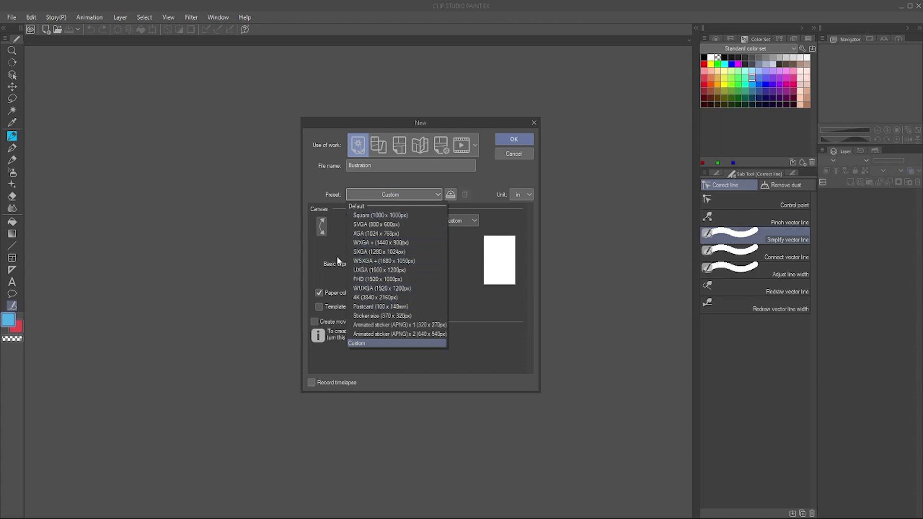
pyautogui.click(333, 252)
pyautogui.click(392, 196)
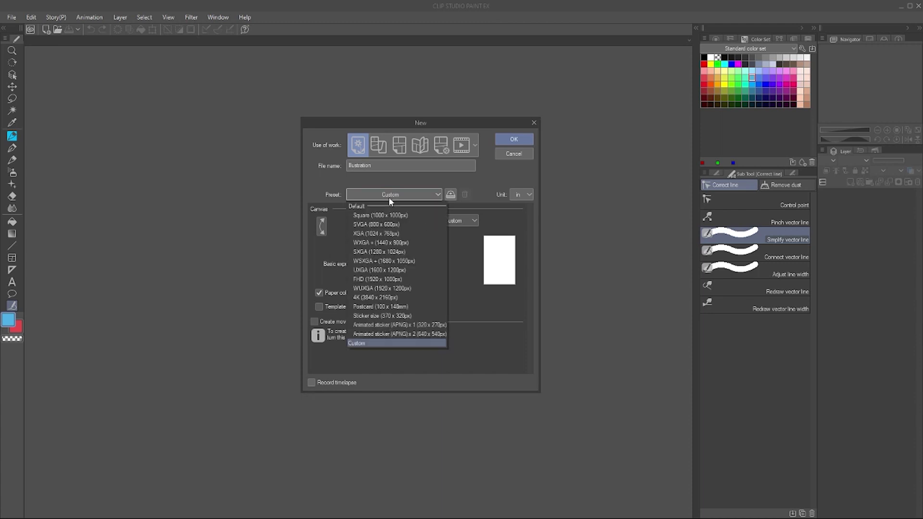
pyautogui.click(338, 247)
pyautogui.click(498, 138)
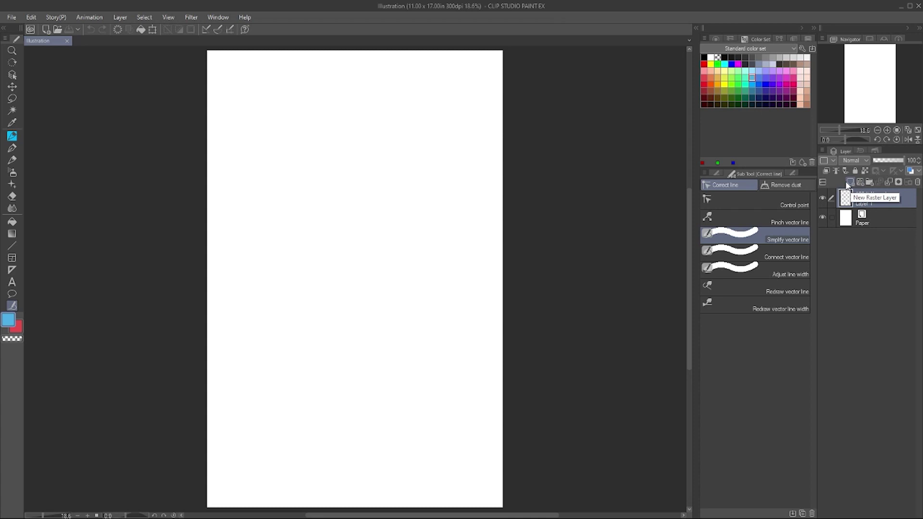
# Step: Open a new canvas set to Webtoon: Comic2, 690 x 20000 px, 350 dpi, 2 page divisions
pyautogui.click(11, 17)
pyautogui.click(29, 29)
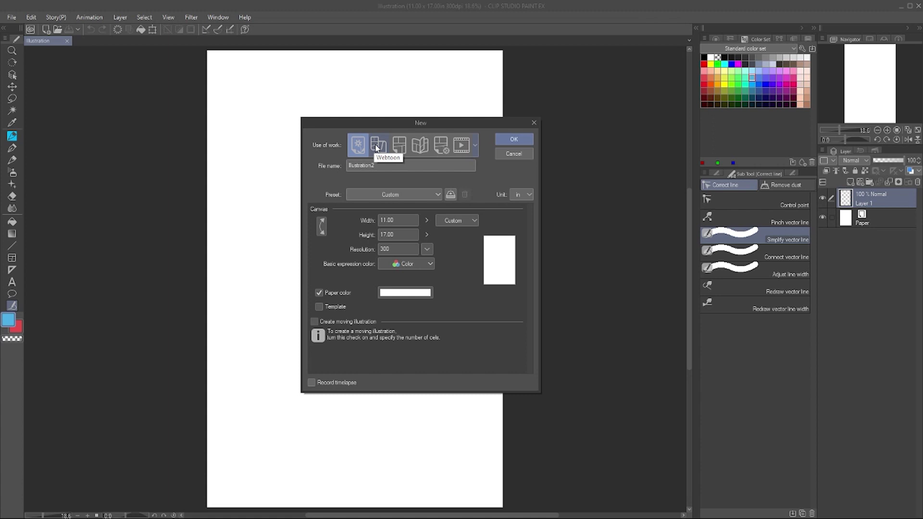
pyautogui.click(378, 145)
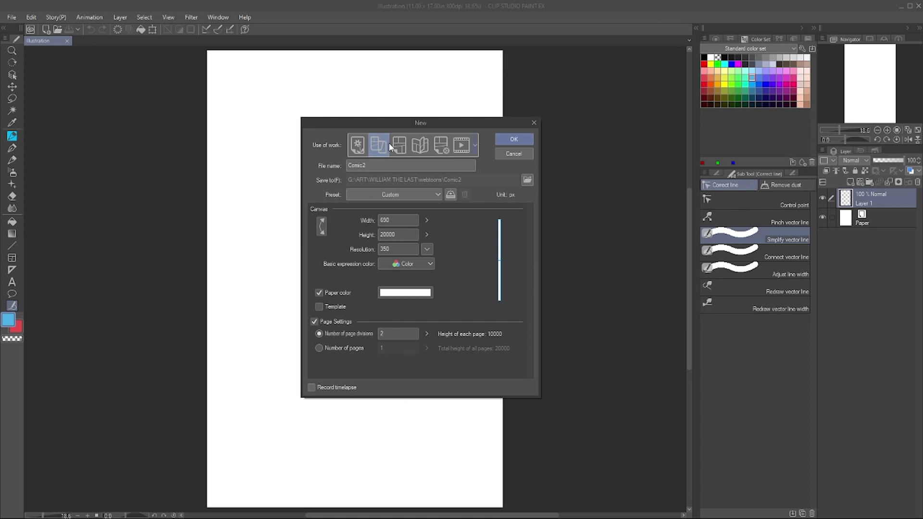
# Step: Switch to Comic (B5, 600 dpi monochrome), review its presets, then choose fanzine
pyautogui.click(399, 148)
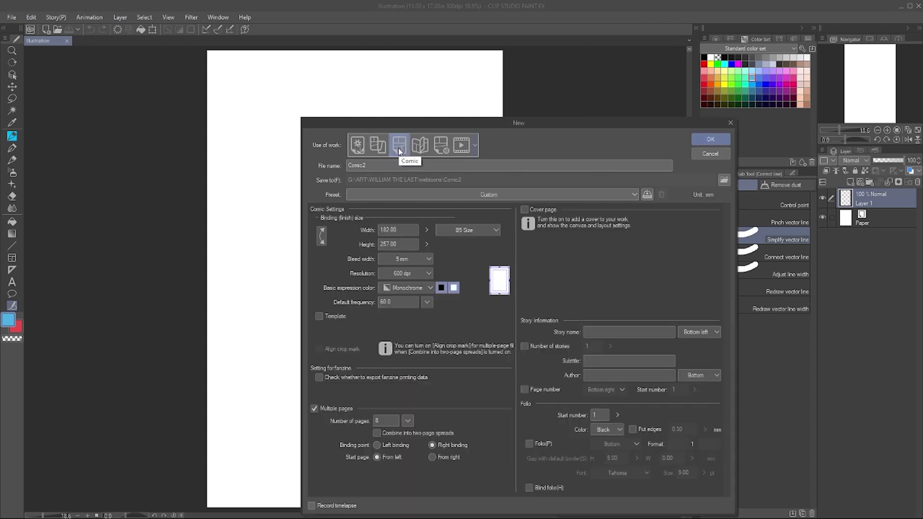
pyautogui.click(411, 195)
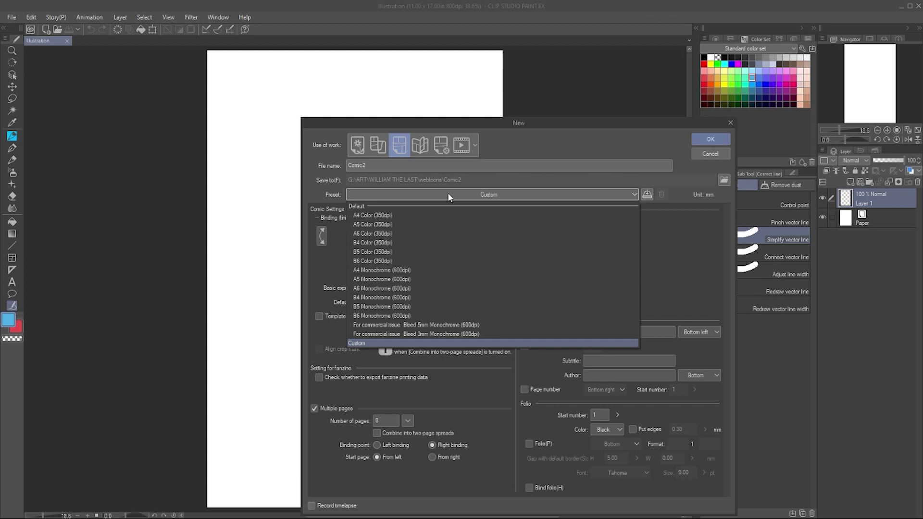
pyautogui.click(315, 273)
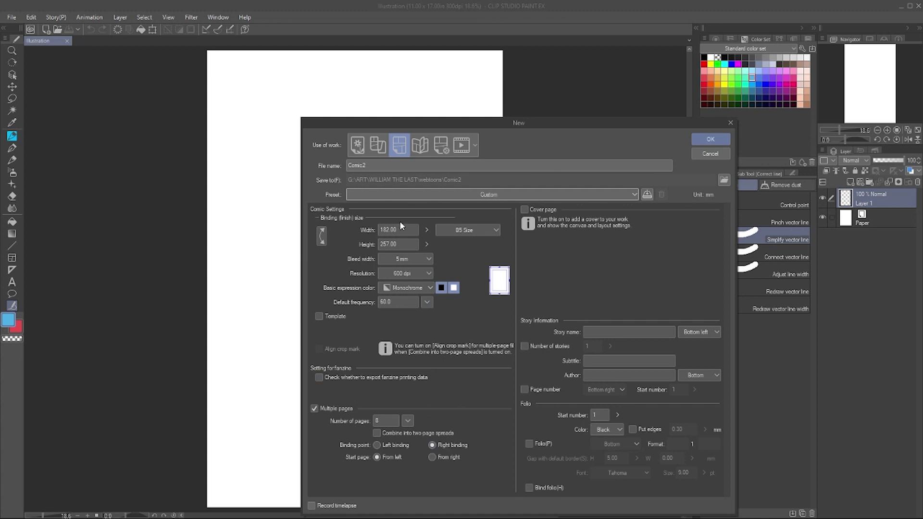
pyautogui.click(421, 146)
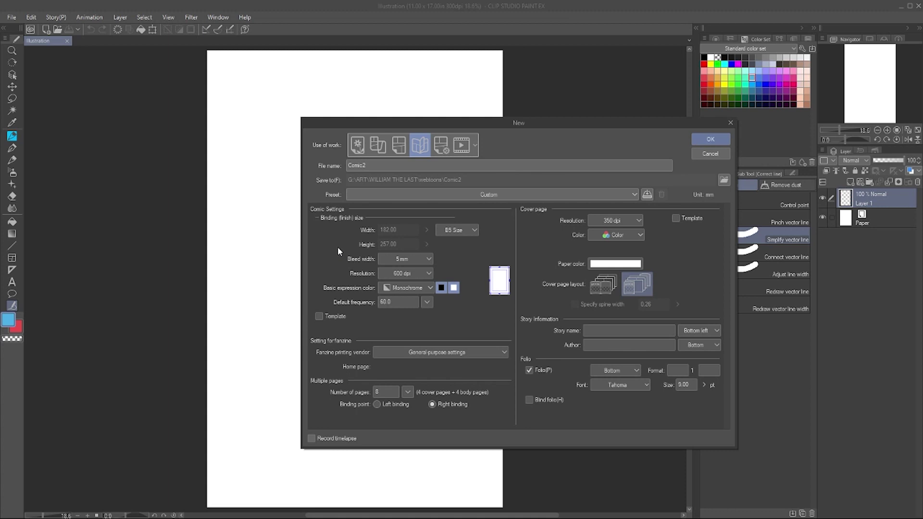
# Step: Show all comic settings, scroll through them, and check the Preset list, keeping Custom
pyautogui.click(442, 144)
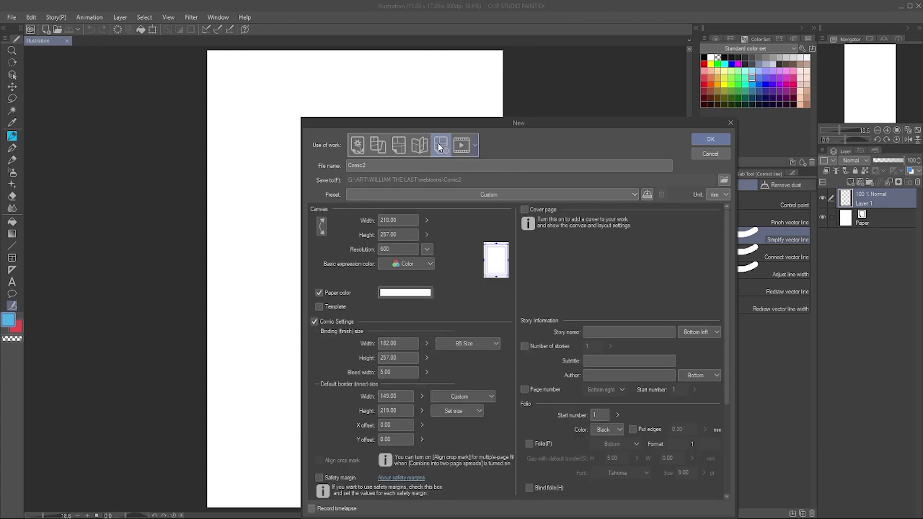
pyautogui.scroll(-1, 517, 232)
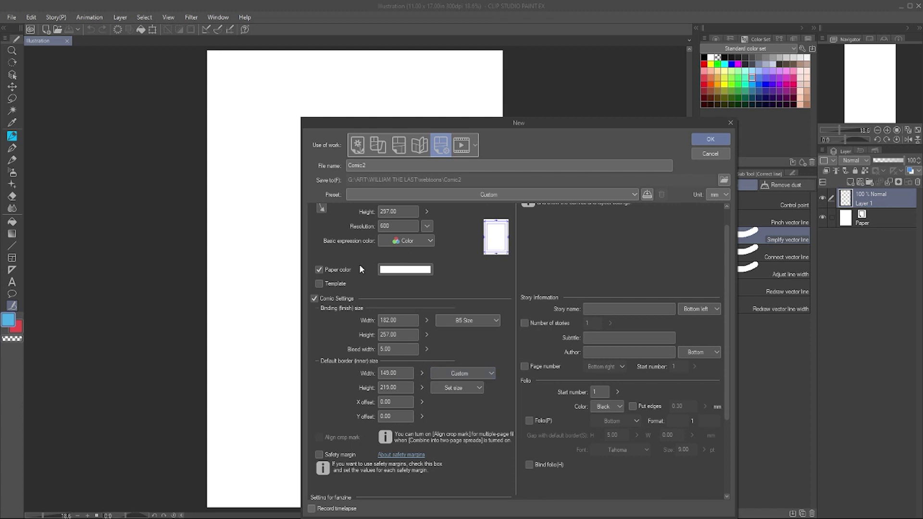
pyautogui.click(432, 194)
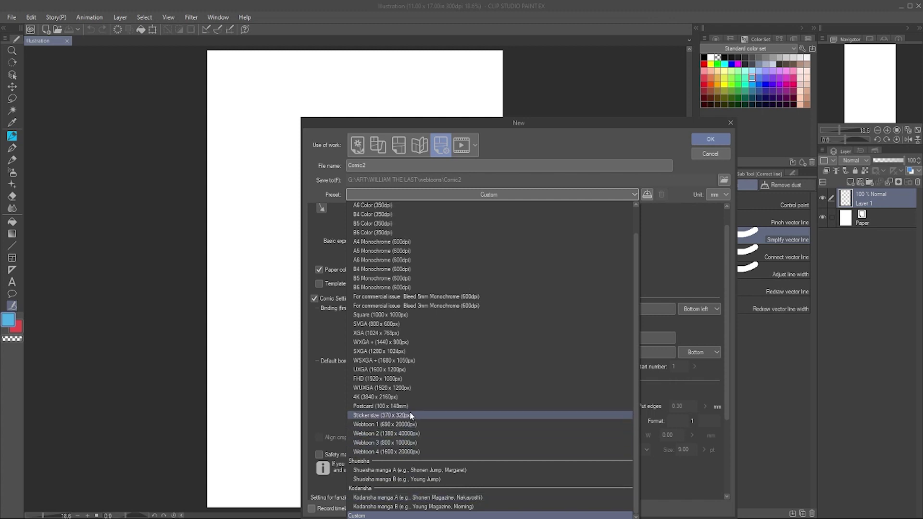
# Step: Set Animation with the 1920 x 1080 (192dpi) with blank space preset, keeping 8 fps
pyautogui.click(315, 330)
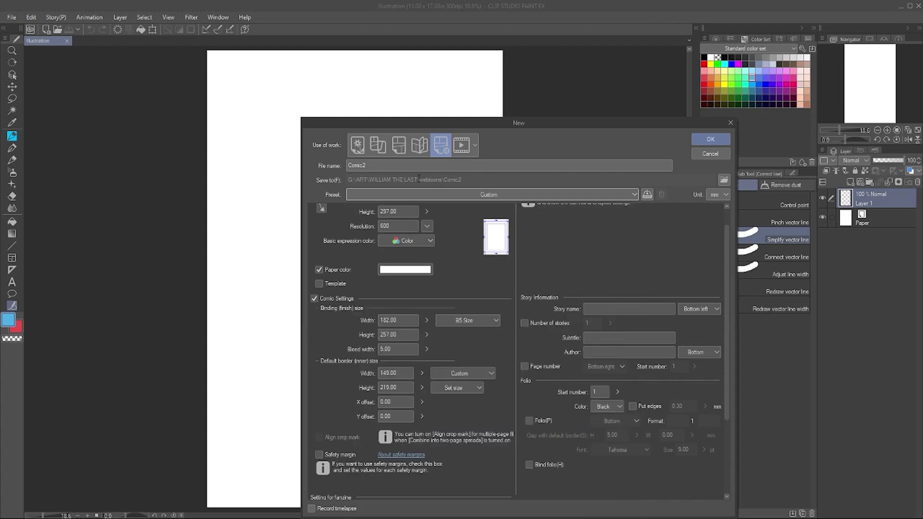
pyautogui.click(460, 147)
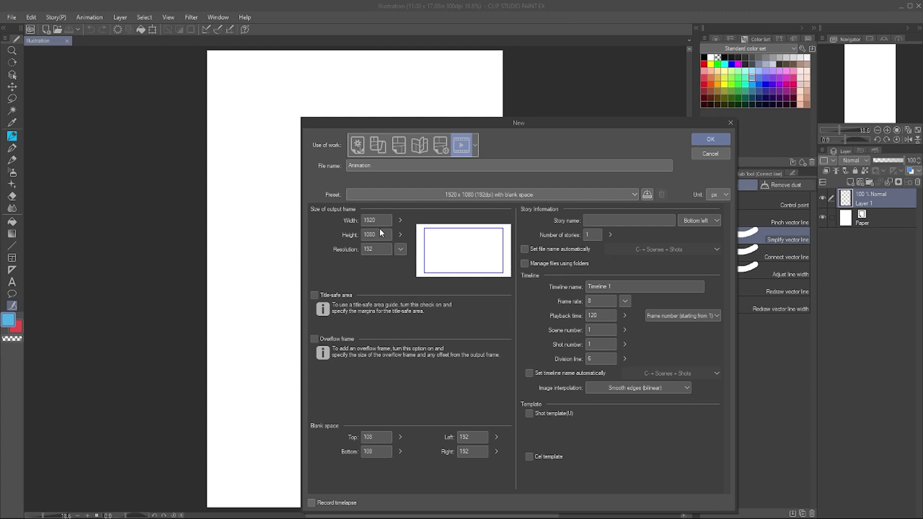
pyautogui.click(400, 195)
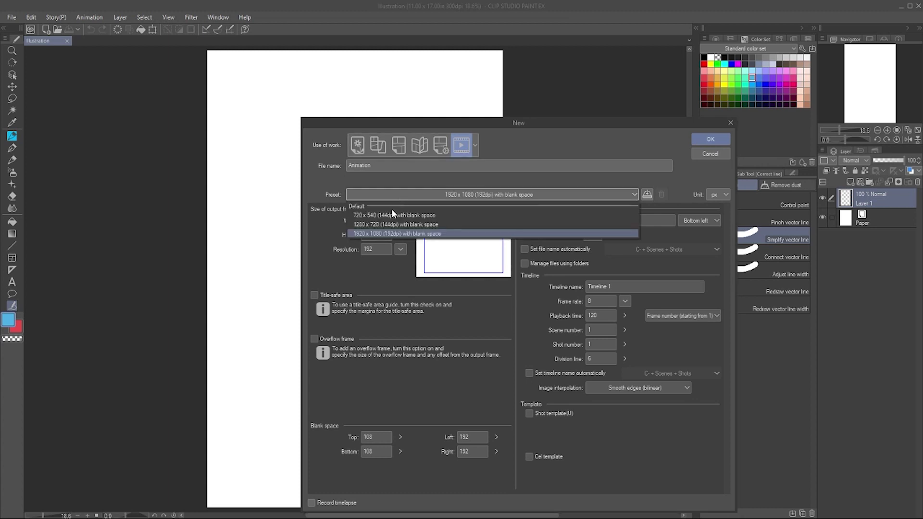
pyautogui.click(423, 234)
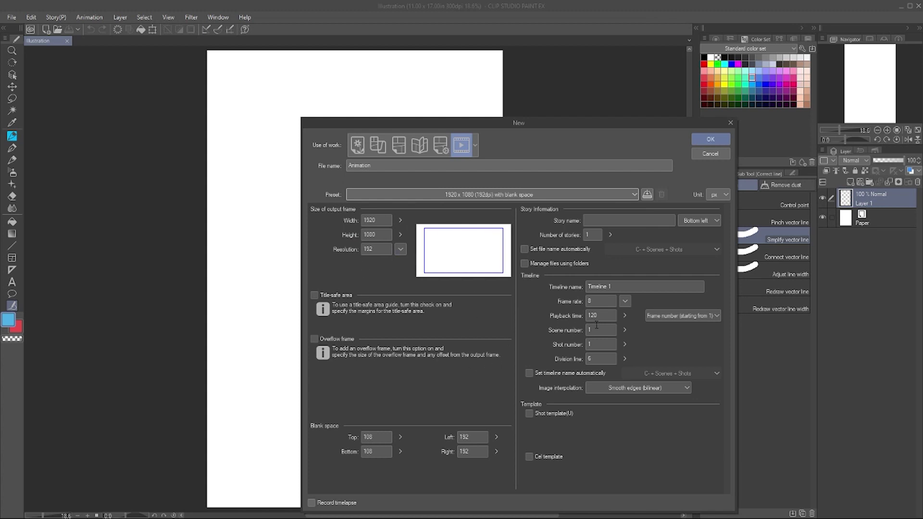
pyautogui.click(625, 302)
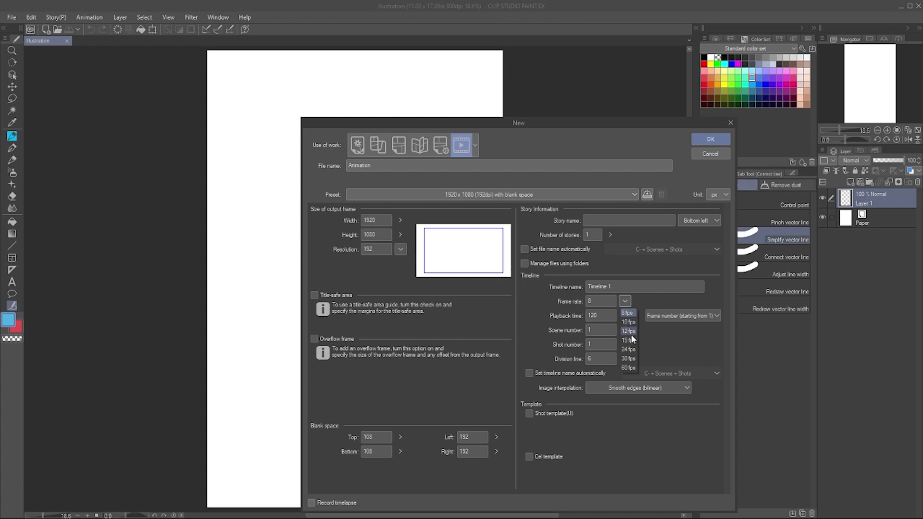
pyautogui.click(519, 312)
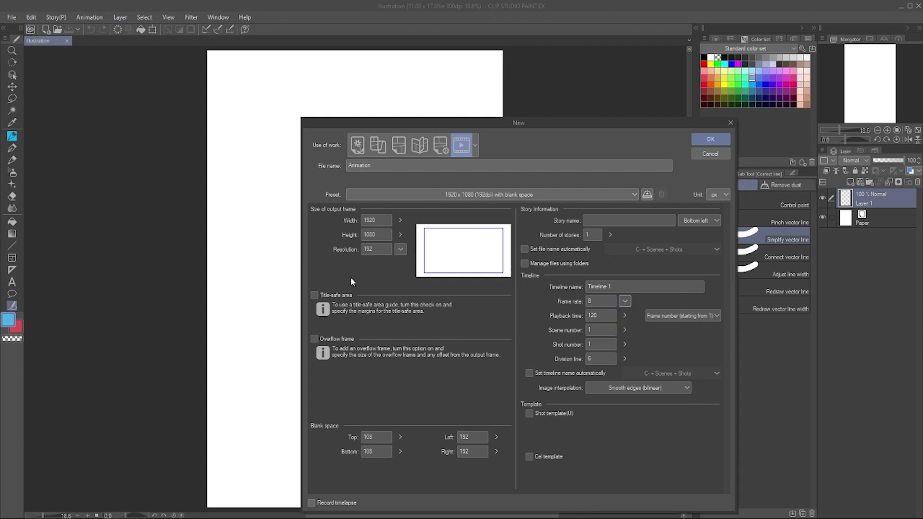
# Step: Create the 1920 x 1080 animation canvas and show the Timeline panel from the Window menu
pyautogui.click(714, 139)
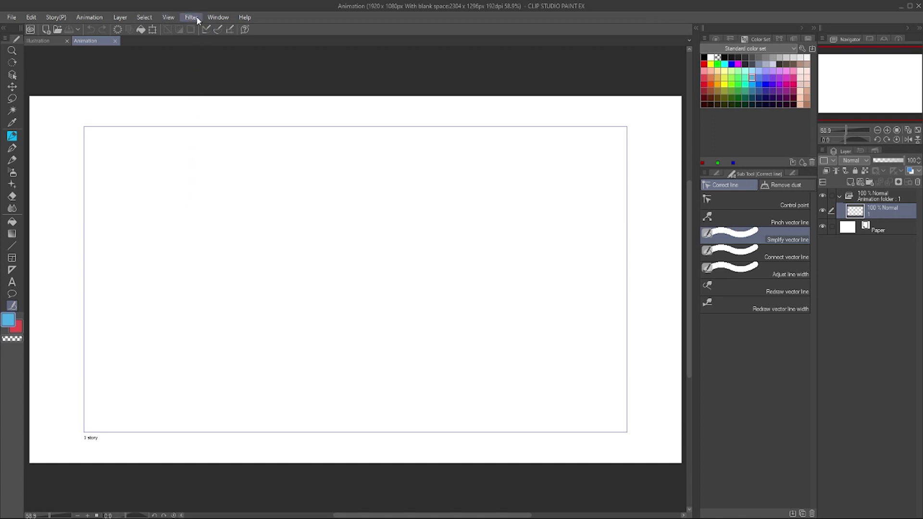
pyautogui.click(209, 17)
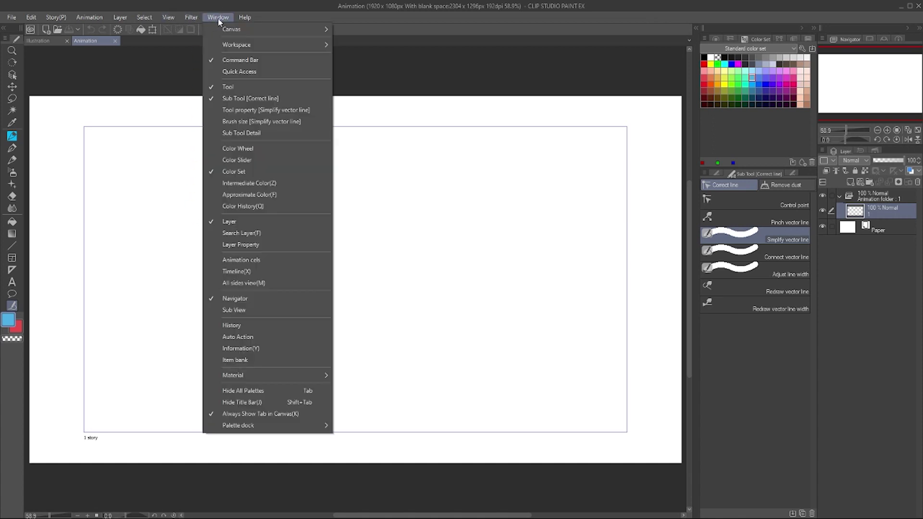
pyautogui.click(268, 273)
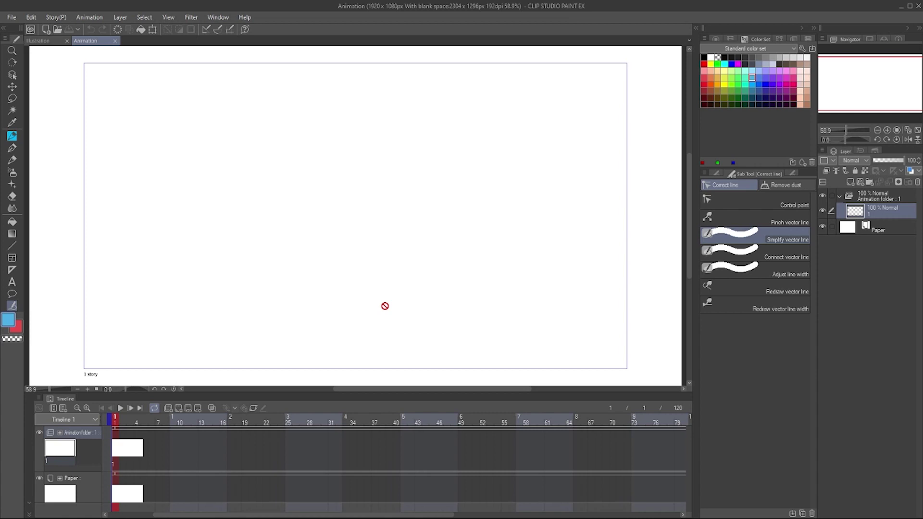
# Step: Reopen the New dialog set to Illustration, 11 x 17 in at 300 dpi, moved to the upper left
pyautogui.click(18, 18)
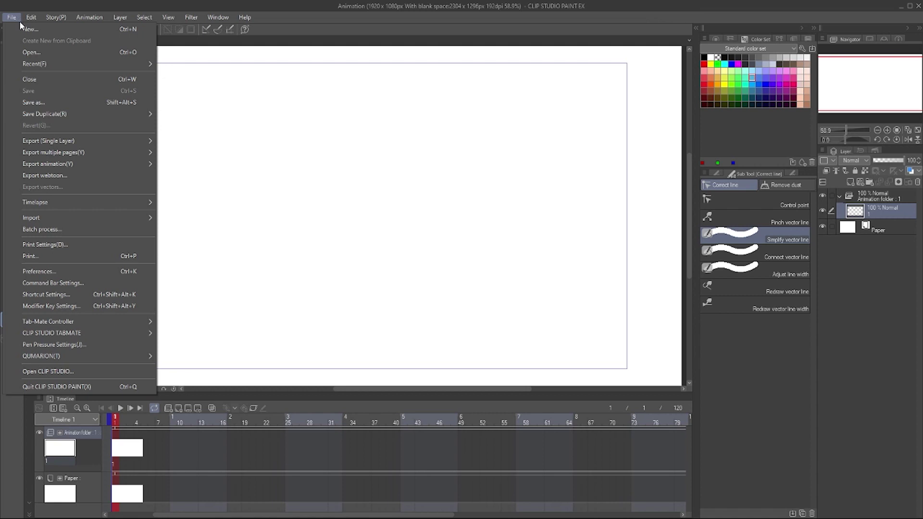
pyautogui.click(21, 25)
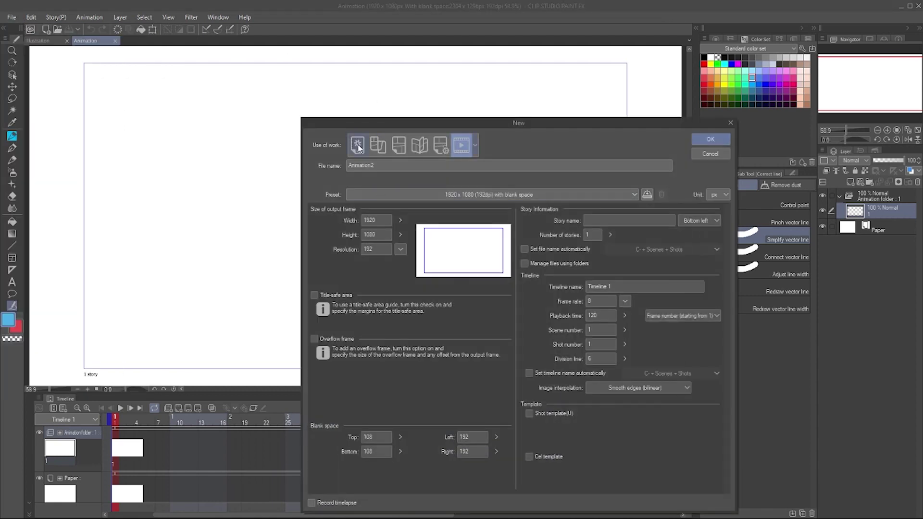
pyautogui.click(358, 145)
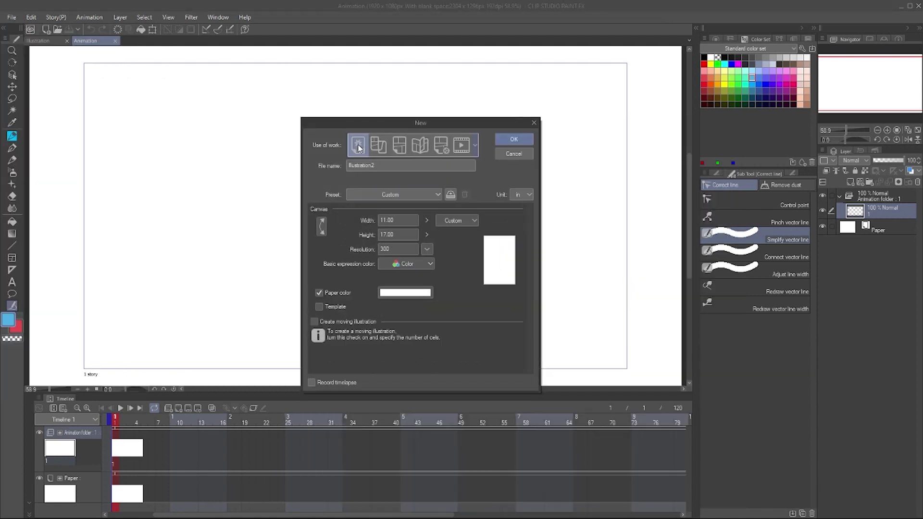
pyautogui.moveTo(357, 123); pyautogui.dragTo(151, 79)
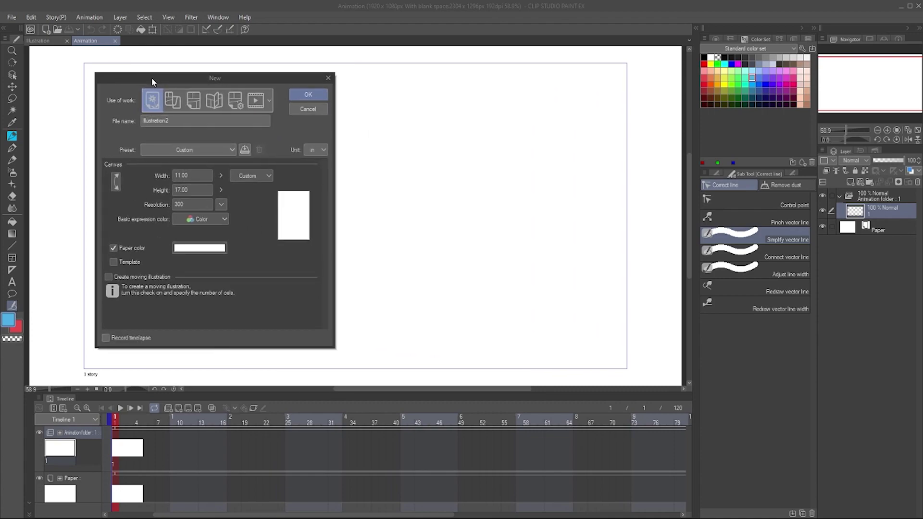